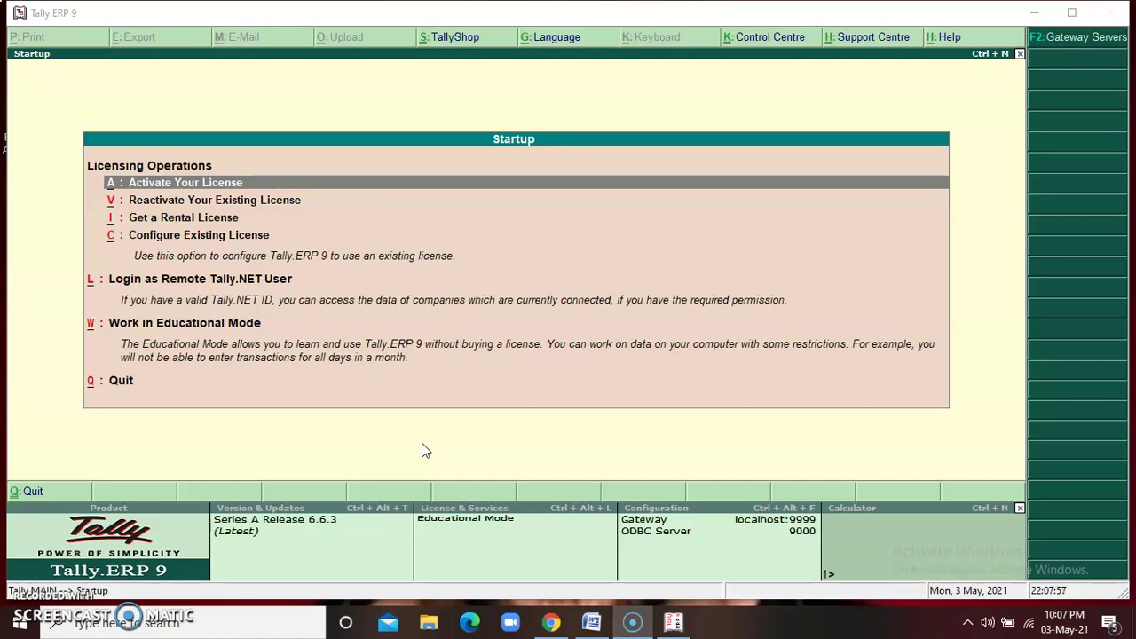
# Start Tally.ERP 9 in Educational Mode
pyautogui.click(446, 96)
pyautogui.press('Down')
pyautogui.press('Down')
pyautogui.press('Down')
pyautogui.press('Down')
pyautogui.press('Down')
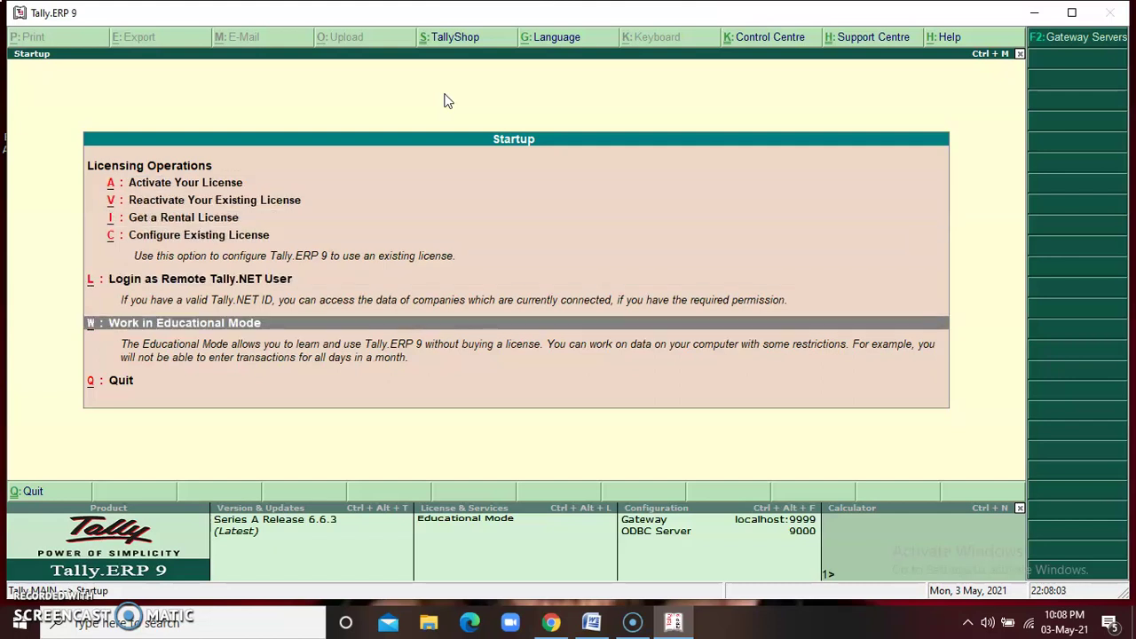
pyautogui.press('Return')
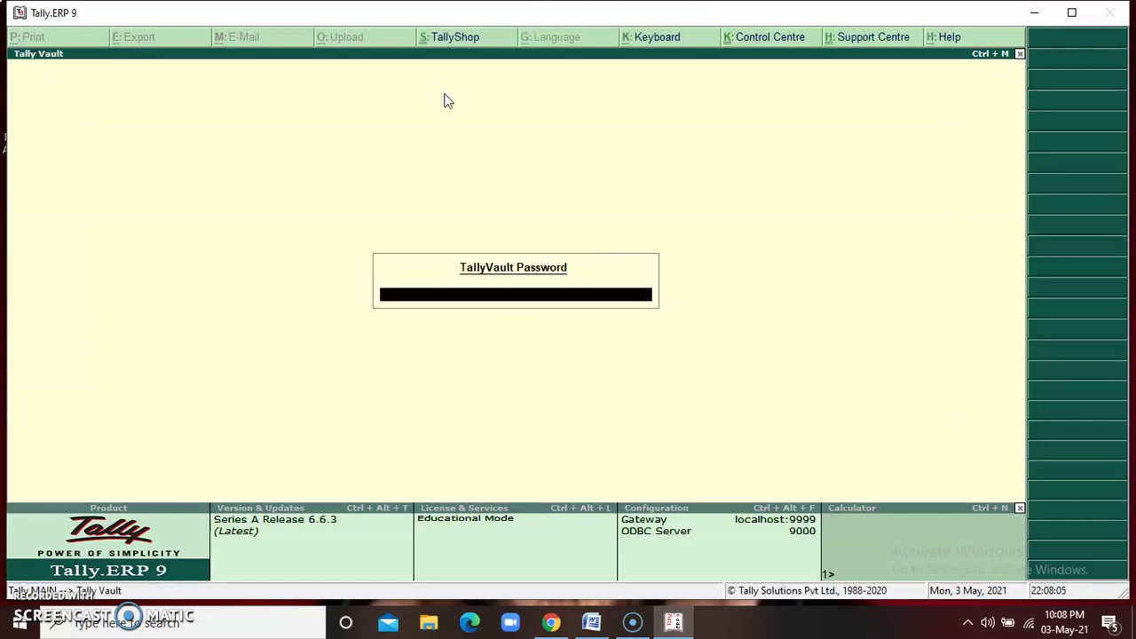
# Enter the TallyVault password to unlock the data and reach the Gateway of Tally
pyautogui.write('***')
pyautogui.press('Return')
pyautogui.write('*****')
pyautogui.press('Return')
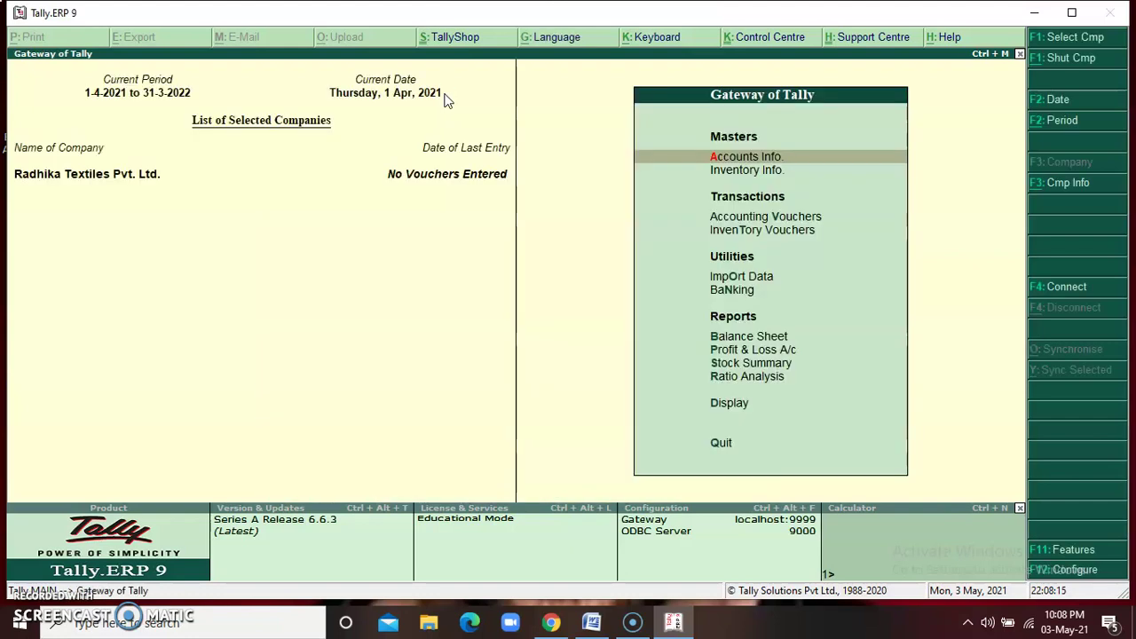
# Shut Radhika Textiles Pvt. Ltd. via Alt+F3, then select Krishna Pvt. Ltd. from the company list
pyautogui.hotkey('alt', 'F3')
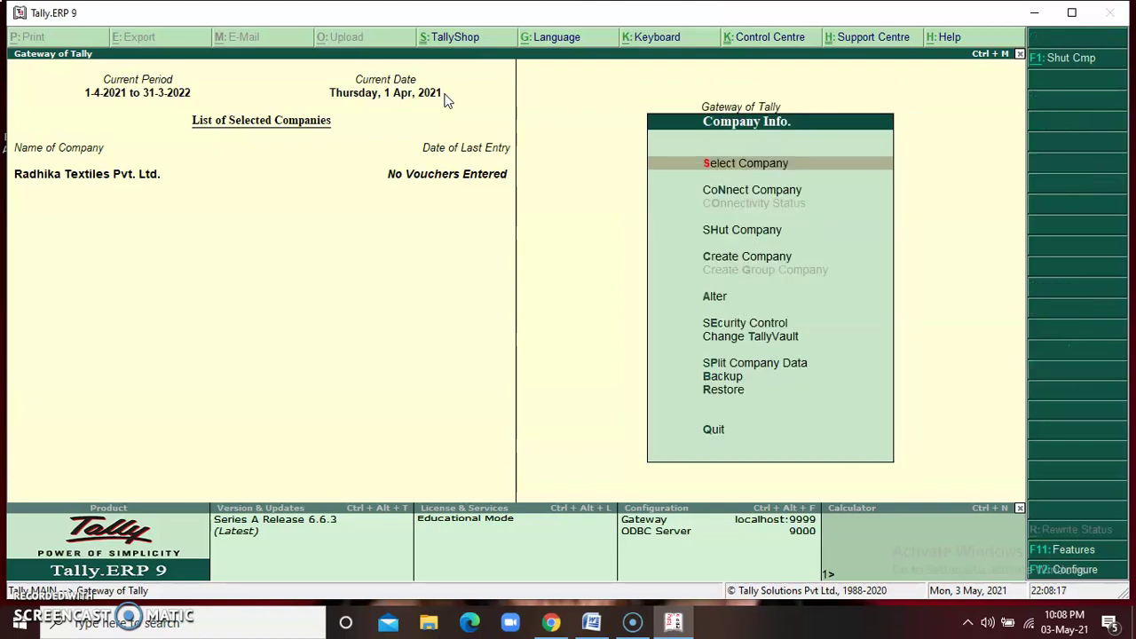
pyautogui.press('Down')
pyautogui.press('Down')
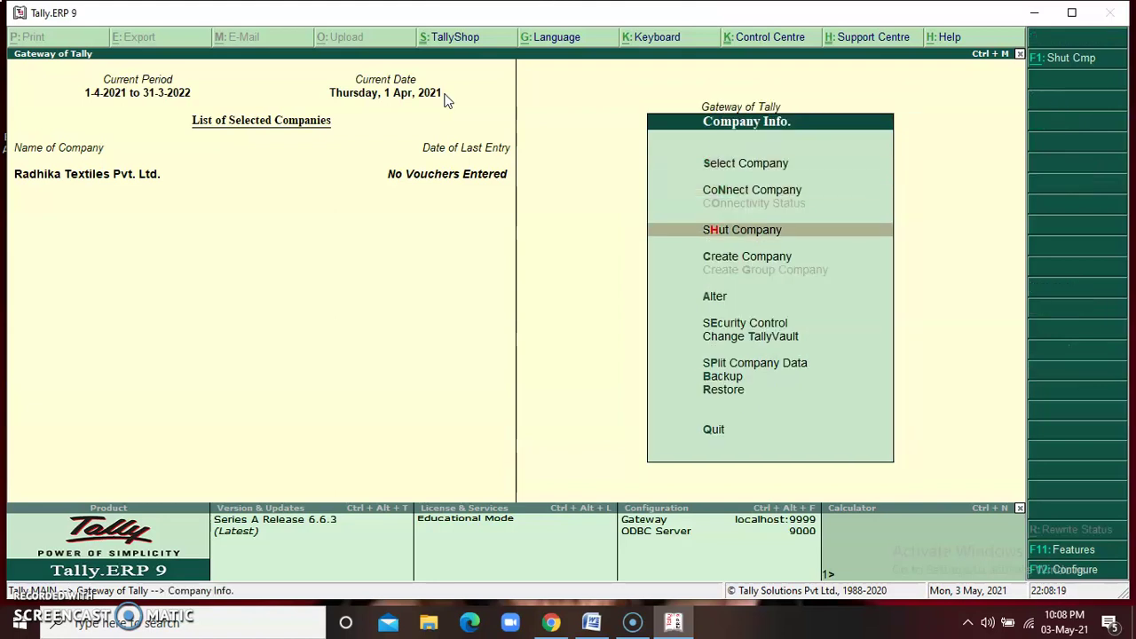
pyautogui.press('Return')
pyautogui.press('Return')
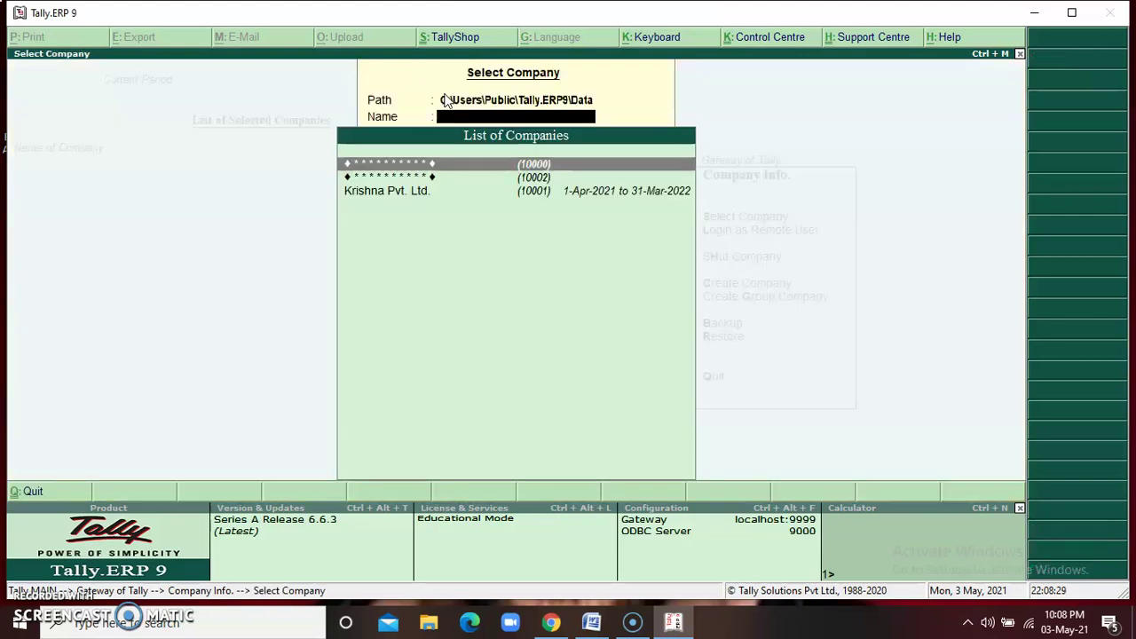
pyautogui.press('Down')
pyautogui.press('Down')
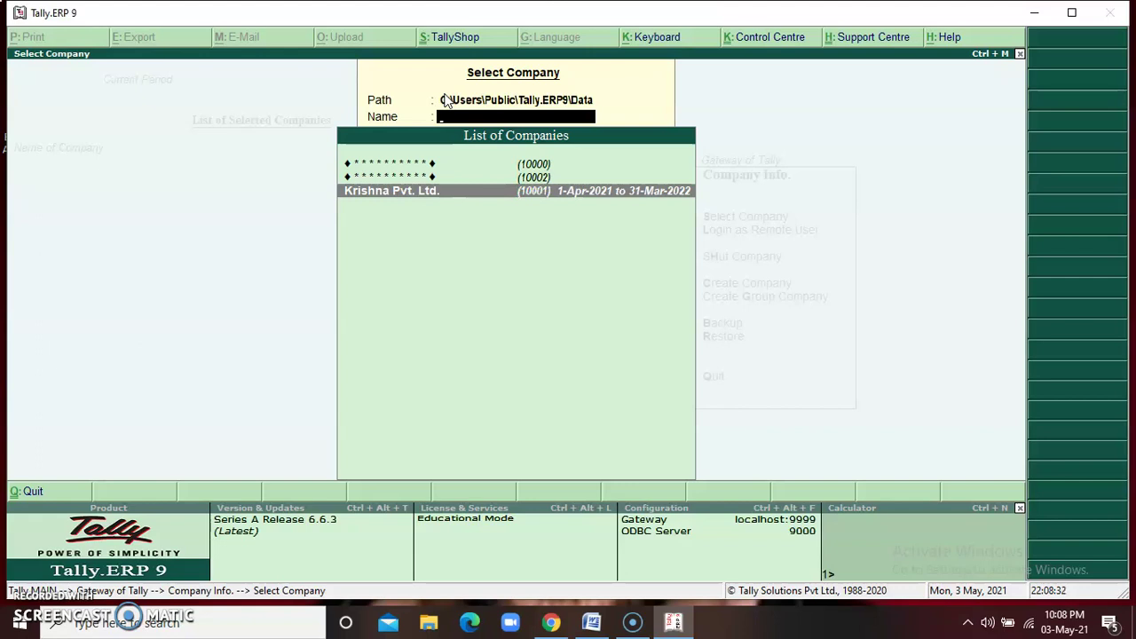
pyautogui.press('Return')
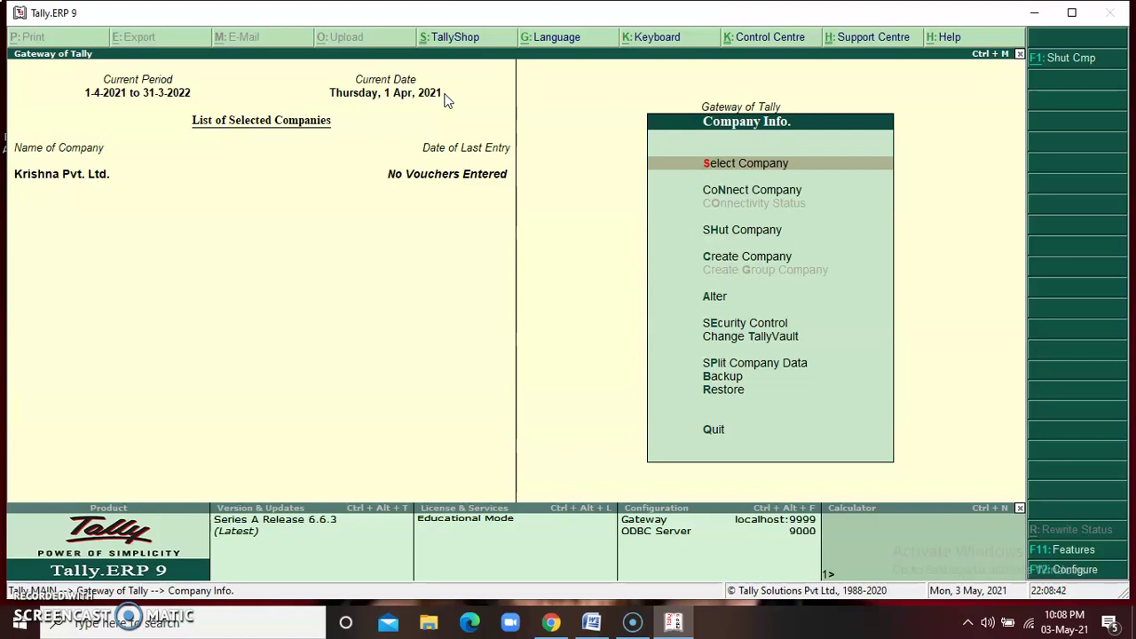
# Alter Krishna Pvt. Ltd. and move through the mailing and contact fields to the security control setting
pyautogui.press('Down')
pyautogui.press('Down')
pyautogui.press('Down')
pyautogui.press('Down')
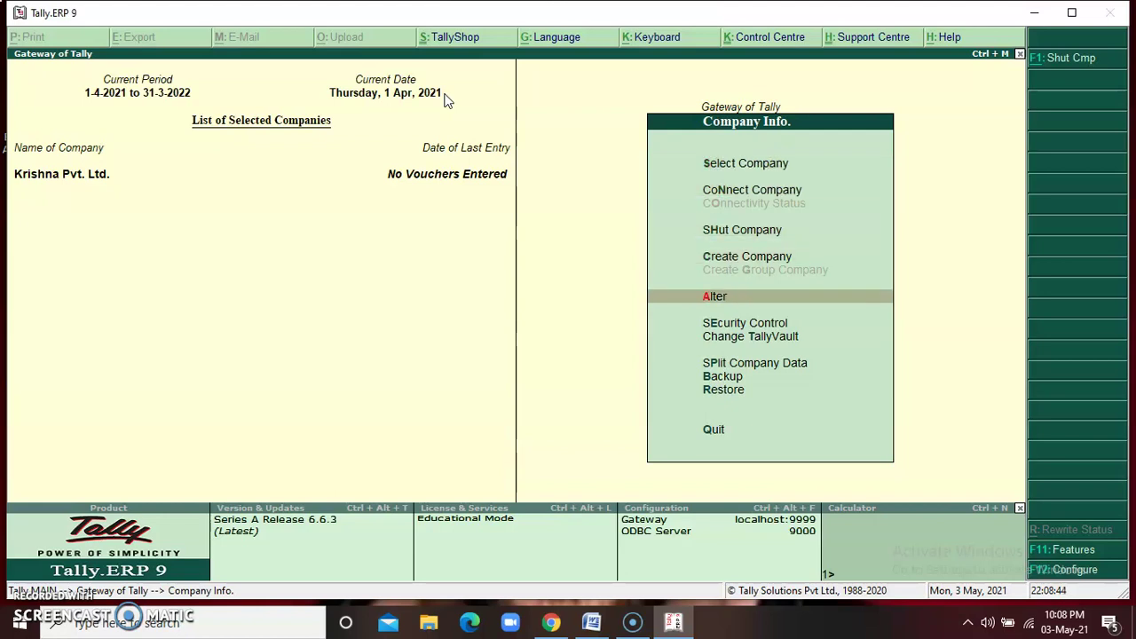
pyautogui.press('Return')
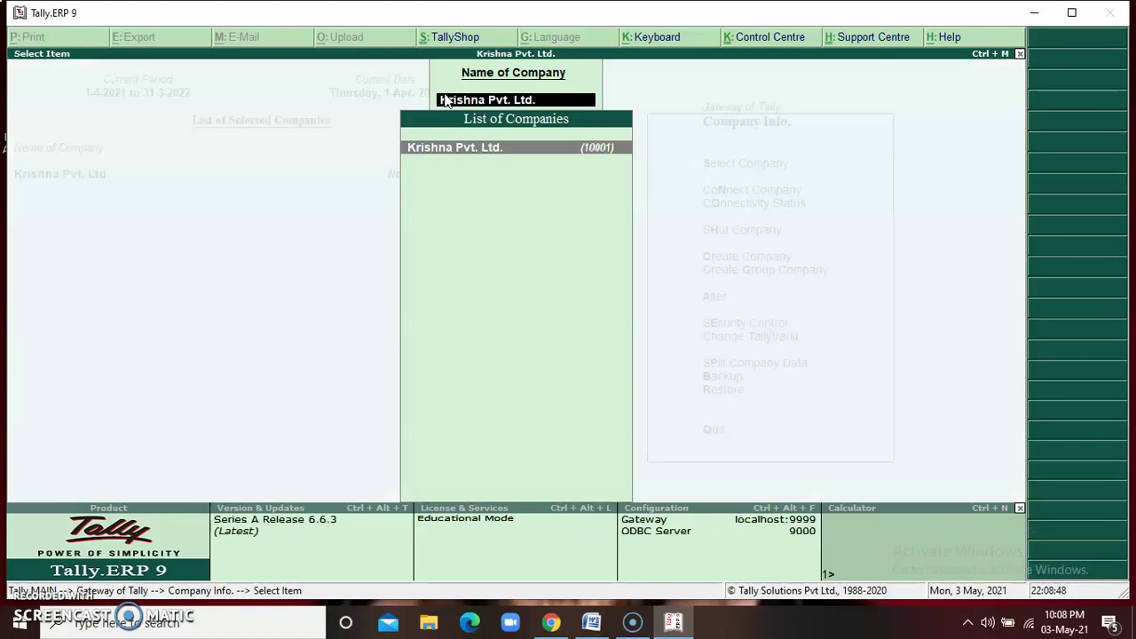
pyautogui.press('Return')
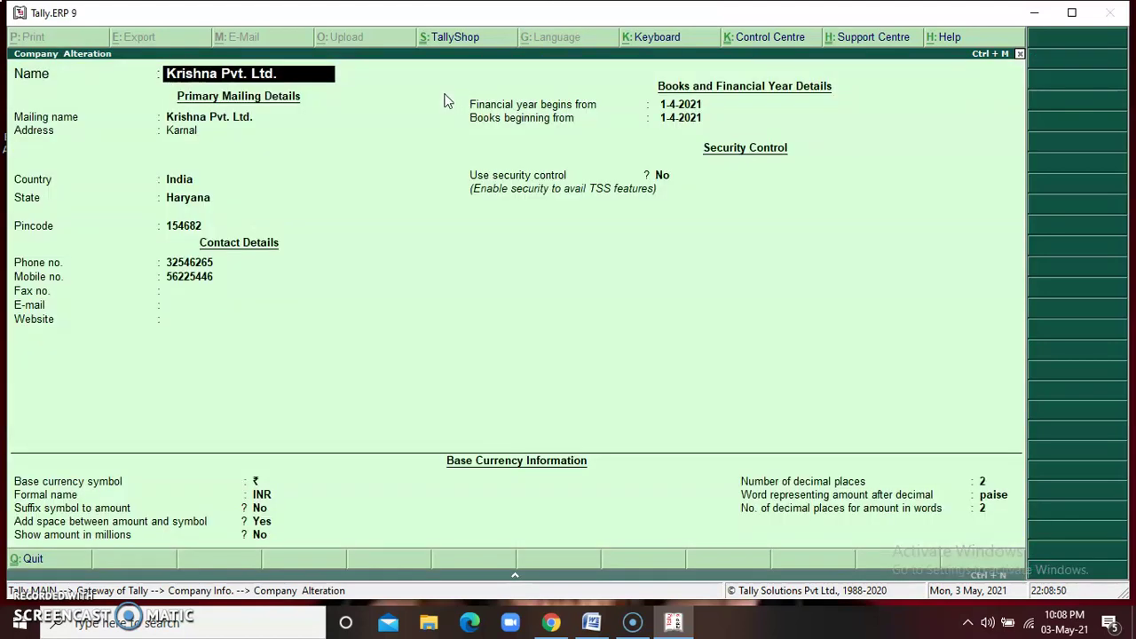
pyautogui.press('Return')
pyautogui.press('Return')
pyautogui.press('Return')
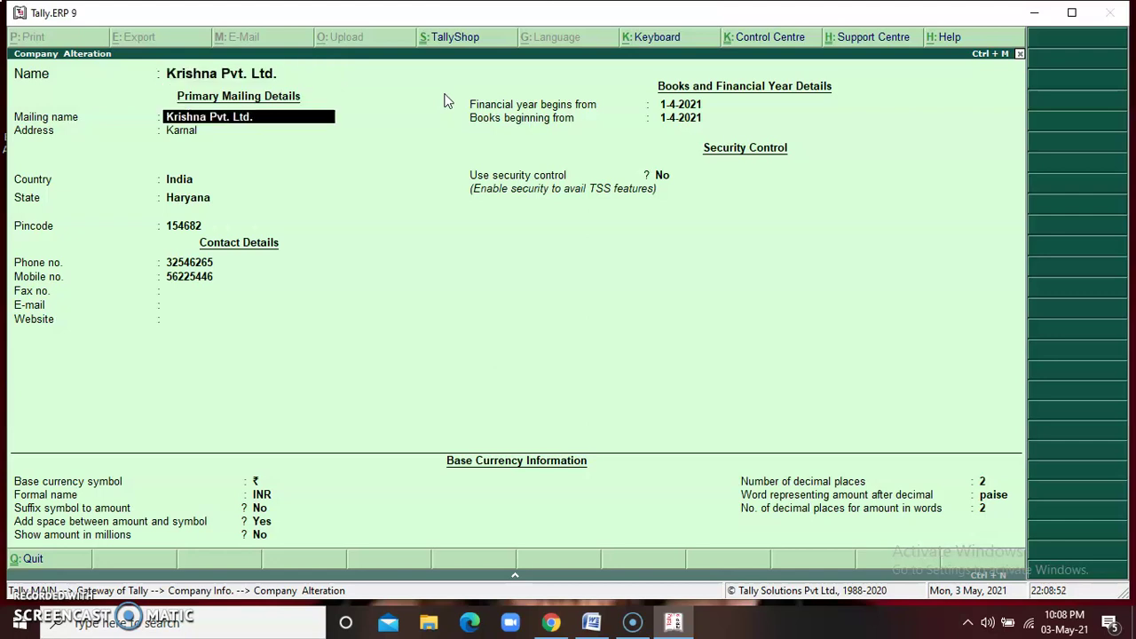
pyautogui.press('Return')
pyautogui.press('Return')
pyautogui.press('Return')
pyautogui.press('Return')
pyautogui.press('Return')
pyautogui.press('Return')
pyautogui.press('Return')
pyautogui.press('Return')
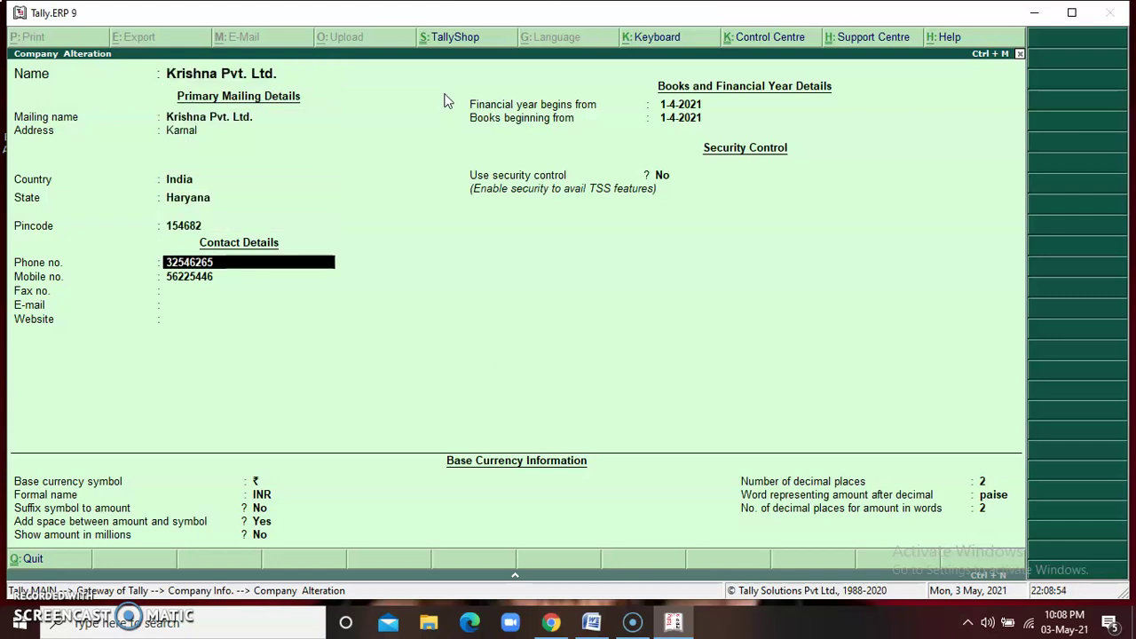
pyautogui.press('Return')
pyautogui.press('Return')
pyautogui.press('Return')
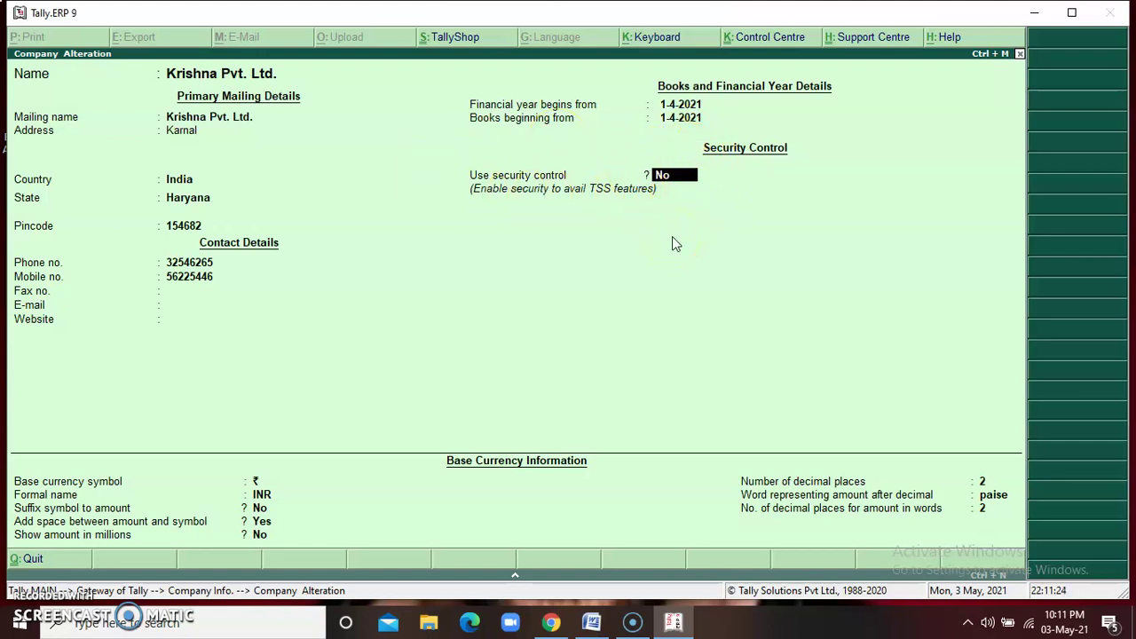
# Set Use security control to Yes with administrator 'admin', entering and repeating the admin password
pyautogui.write('yes')
pyautogui.press('Return')
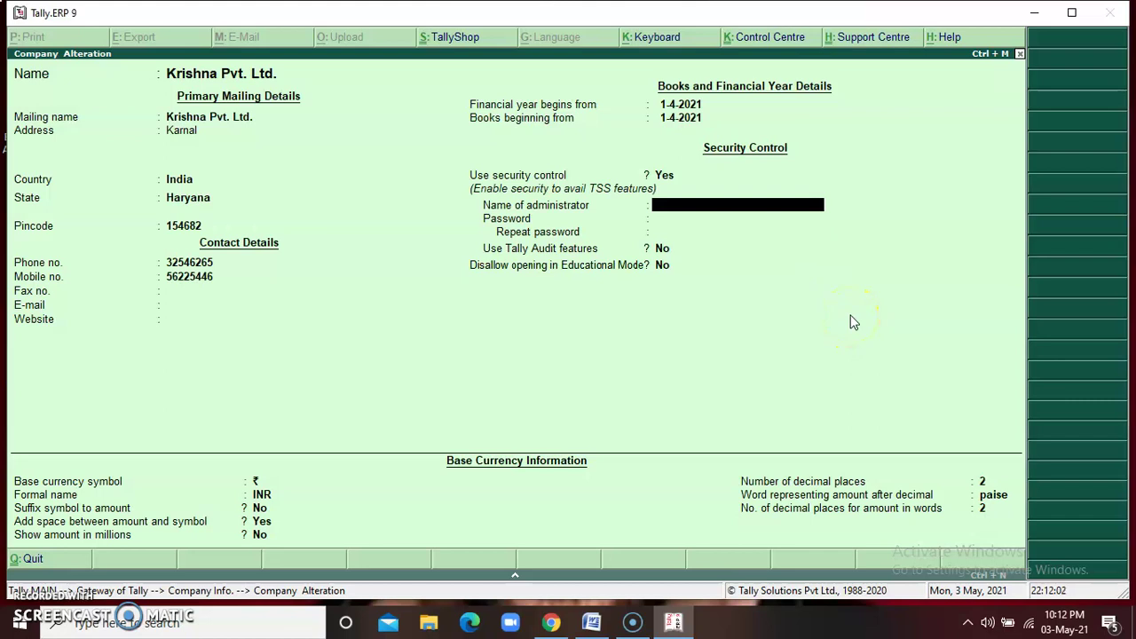
pyautogui.write('admin')
pyautogui.press('Return')
pyautogui.write('****')
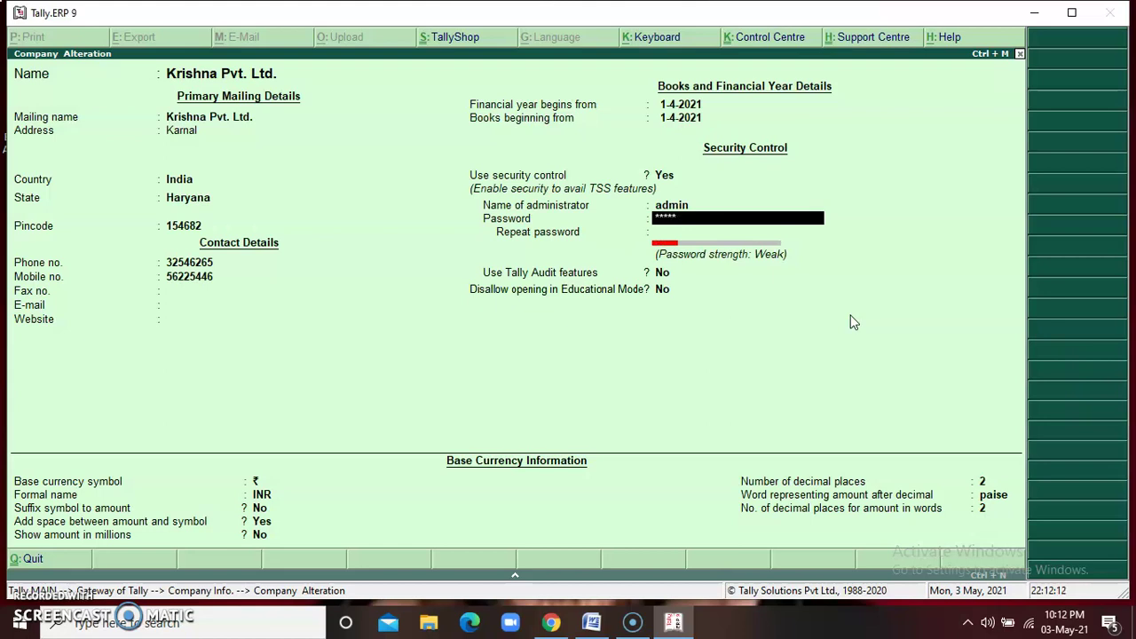
pyautogui.press('Return')
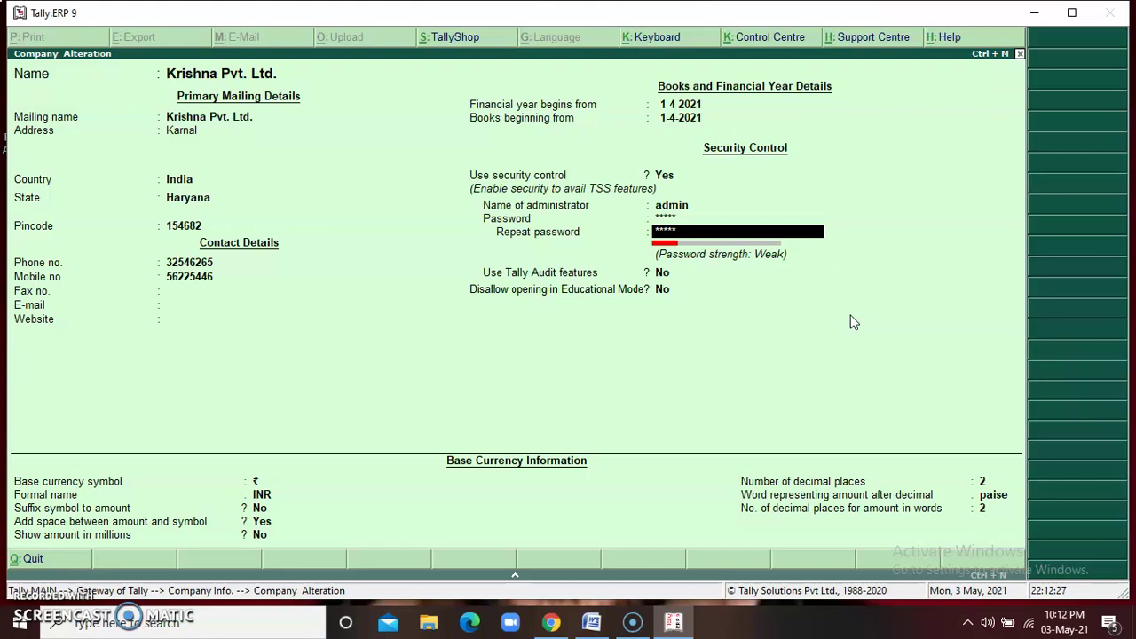
pyautogui.press('Return')
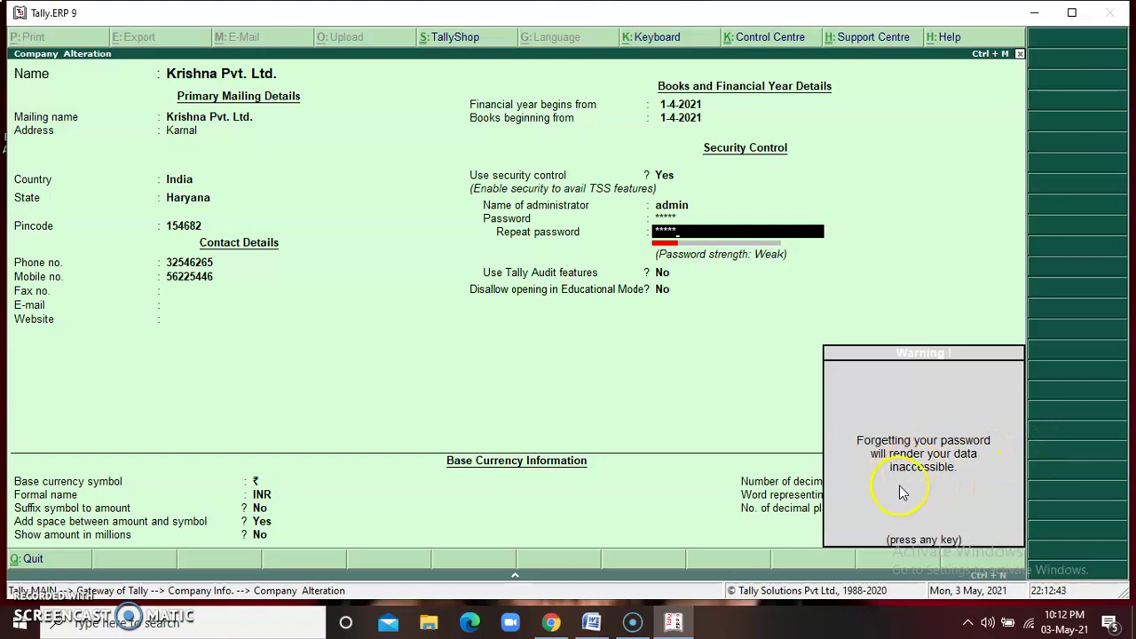
# Dismiss the warning about forgetting the password
pyautogui.click(953, 483)
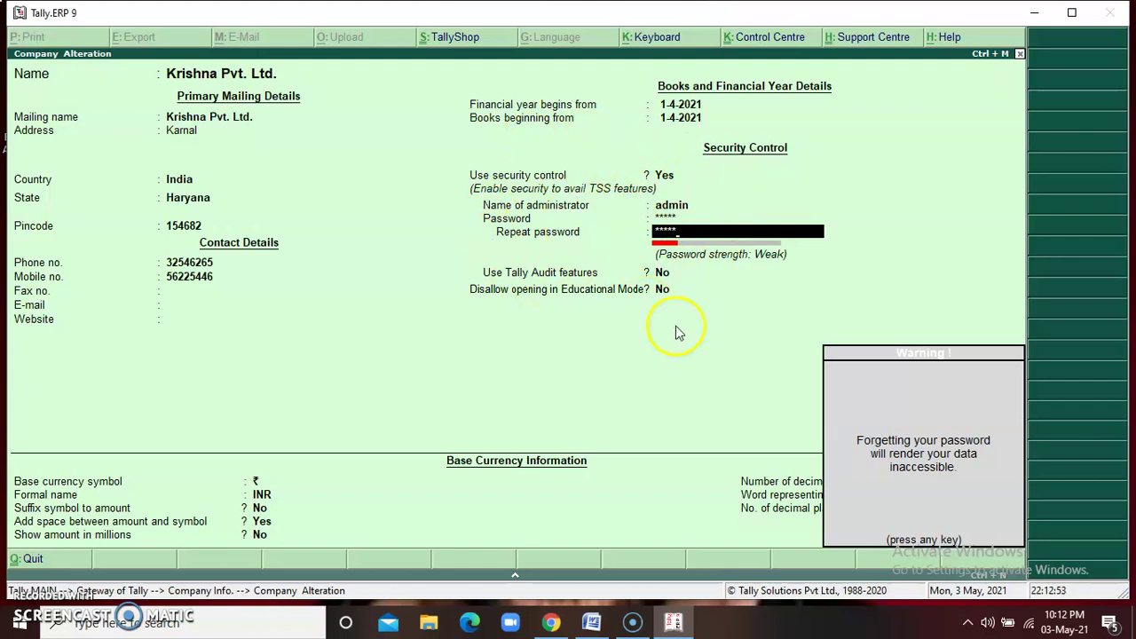
pyautogui.click(901, 544)
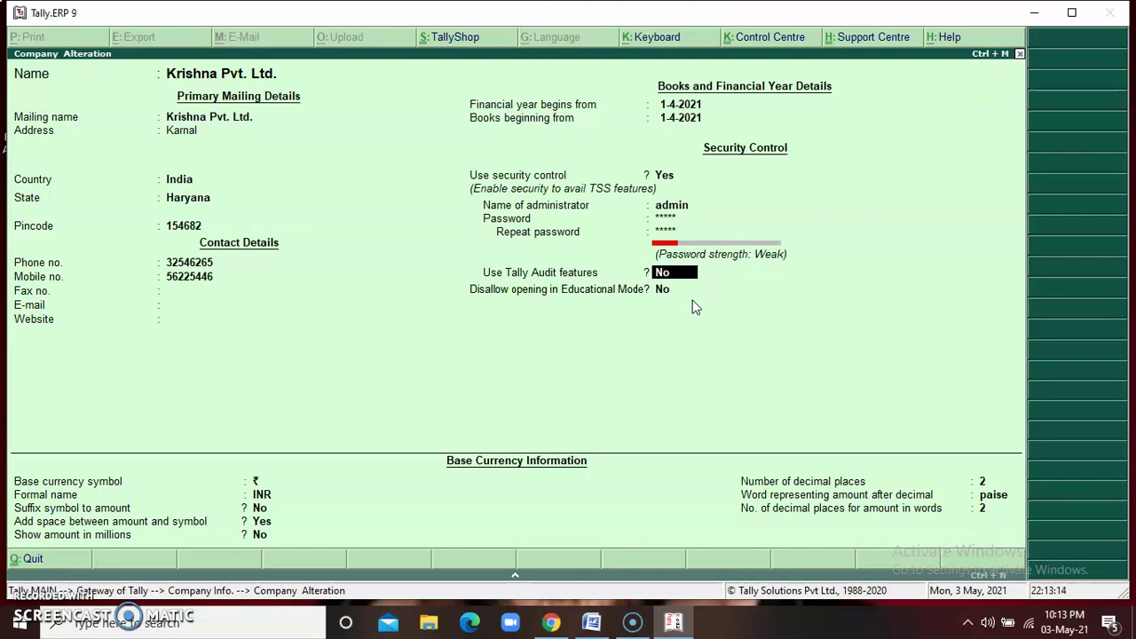
# Accept the Company Alteration screen and agree to reload Krishna Pvt. Ltd
pyautogui.press('Return')
pyautogui.press('Return')
pyautogui.press('Return')
pyautogui.press('Return')
pyautogui.press('Return')
pyautogui.press('Return')
pyautogui.press('Return')
pyautogui.press('Return')
pyautogui.press('Return')
pyautogui.press('Return')
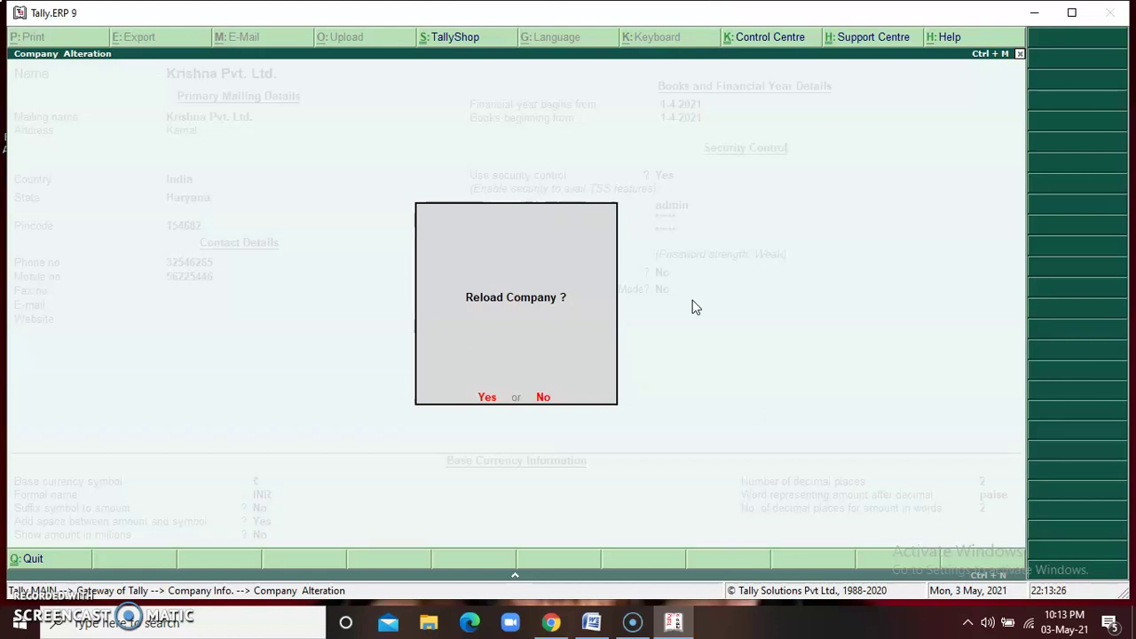
pyautogui.press('Return')
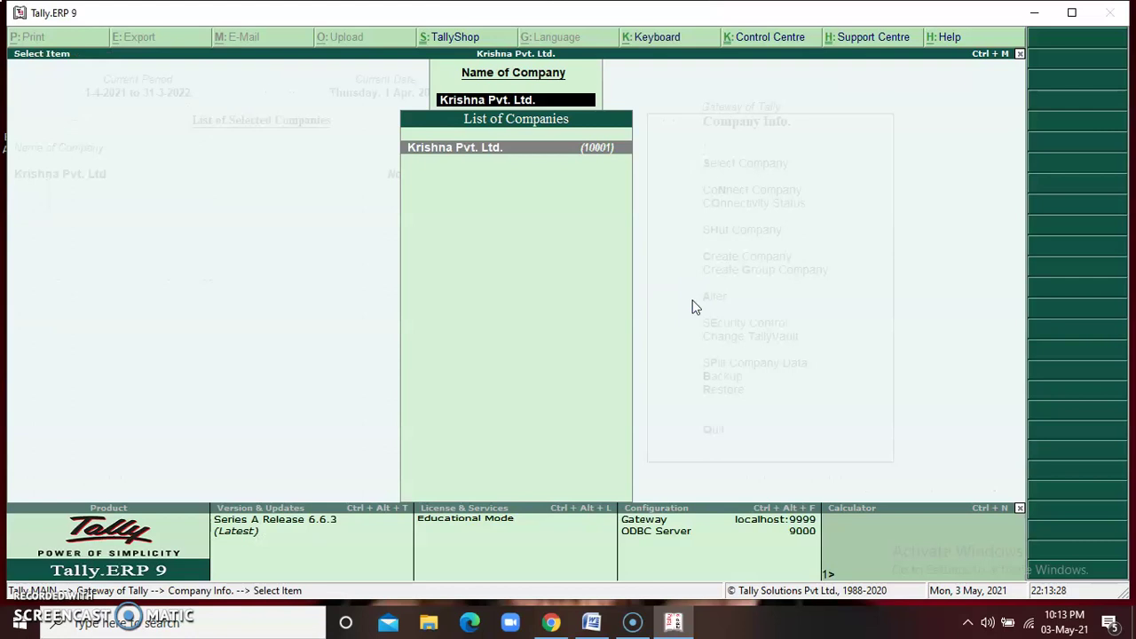
# Load Krishna Pvt. Ltd., then shut it from the Company Info menu
pyautogui.press('Return')
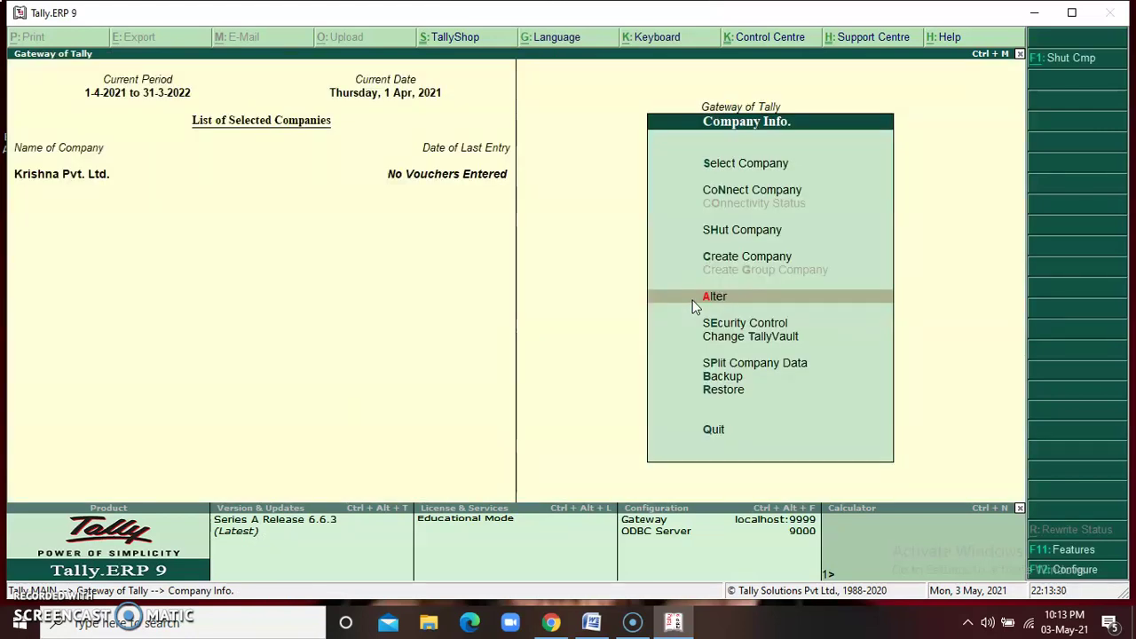
pyautogui.press('Up')
pyautogui.press('Up')
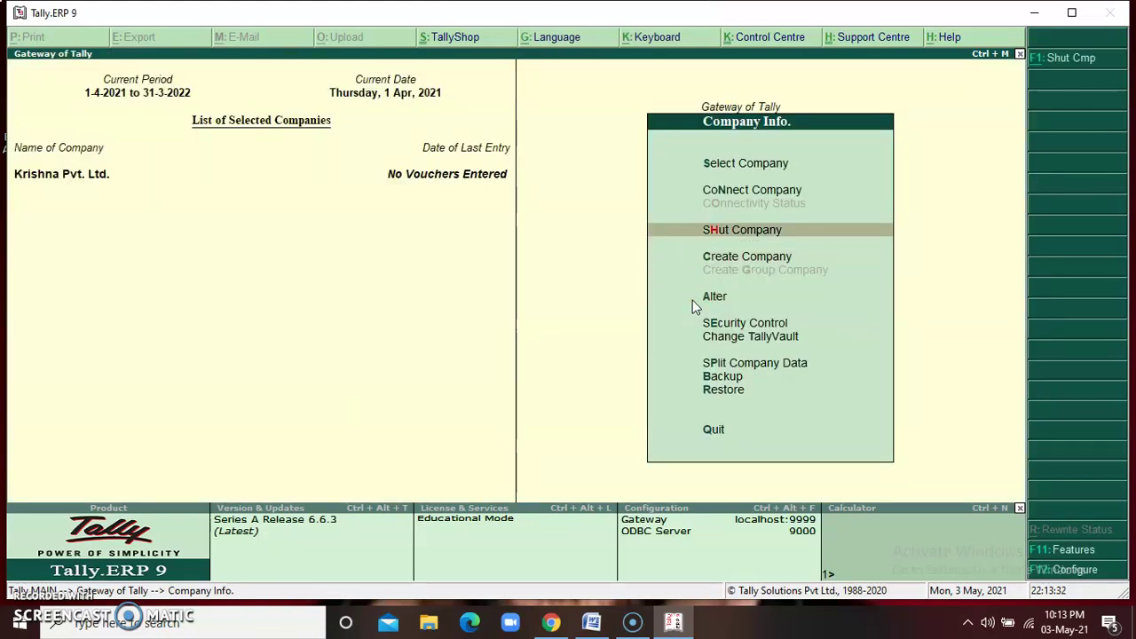
pyautogui.press('Return')
pyautogui.press('Return')
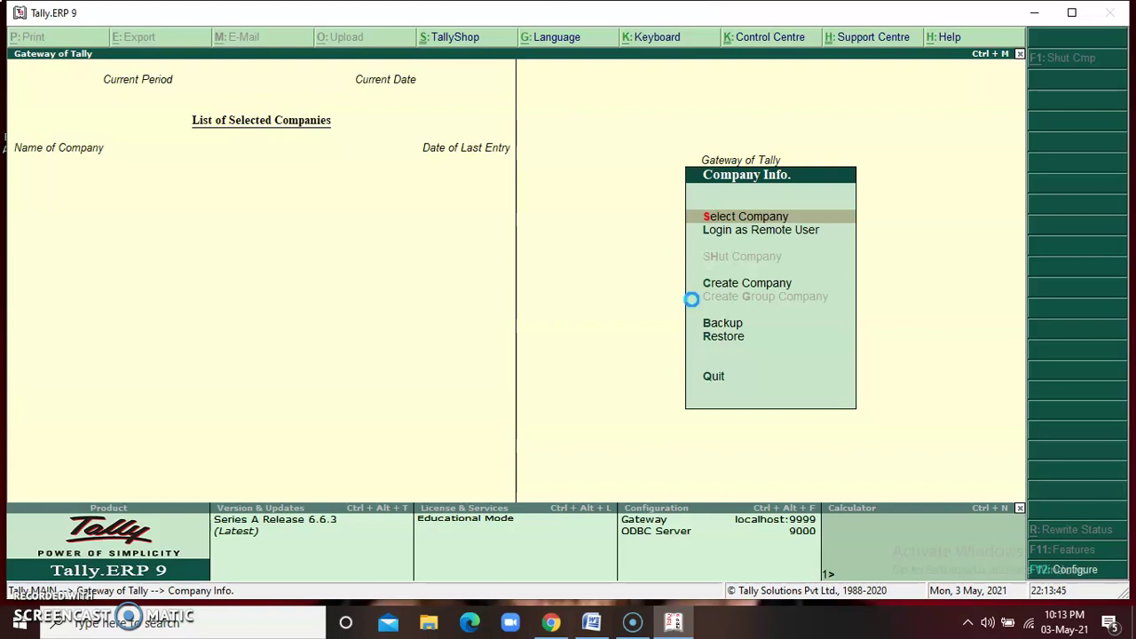
# Choose Krishna Pvt. Ltd. from the List of Companies to bring up its login prompt
pyautogui.press('Return')
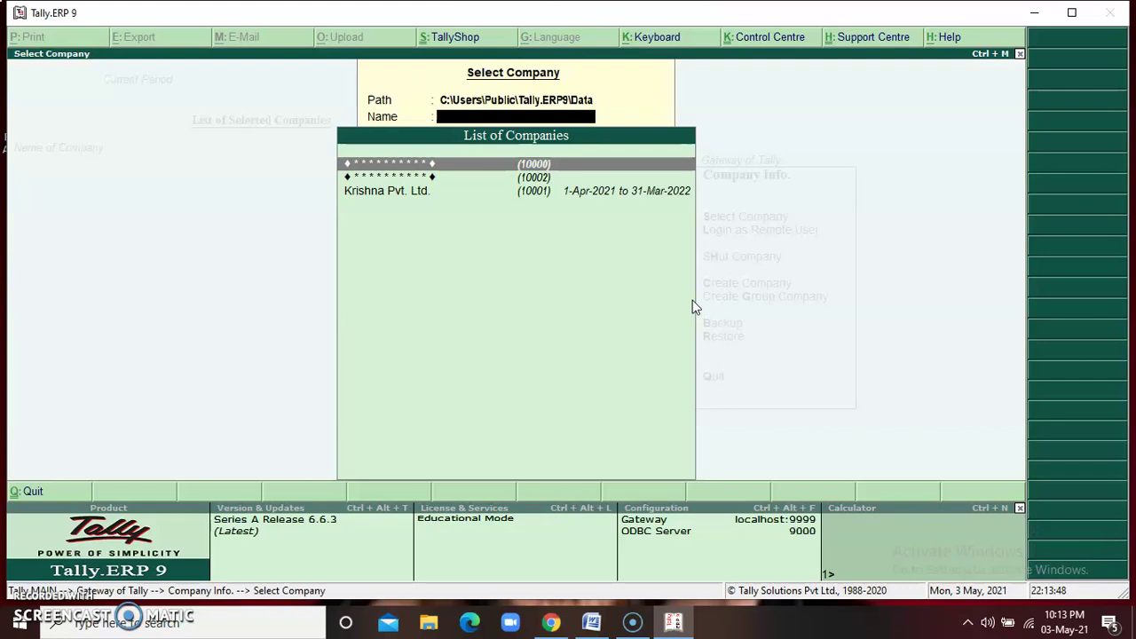
pyautogui.press('Down')
pyautogui.press('Down')
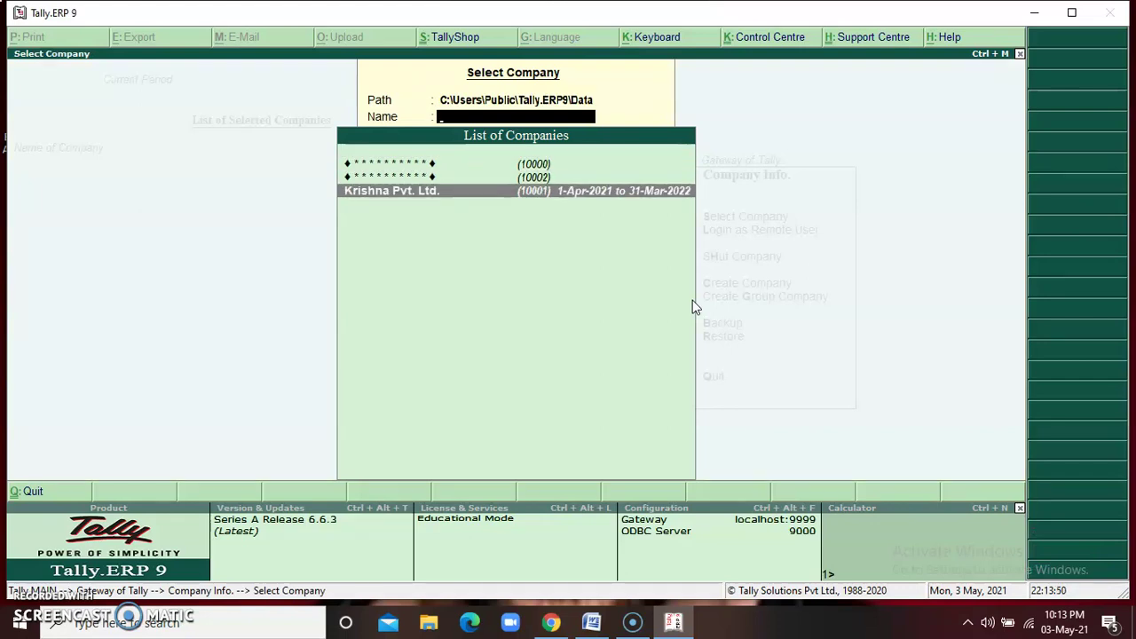
pyautogui.press('Return')
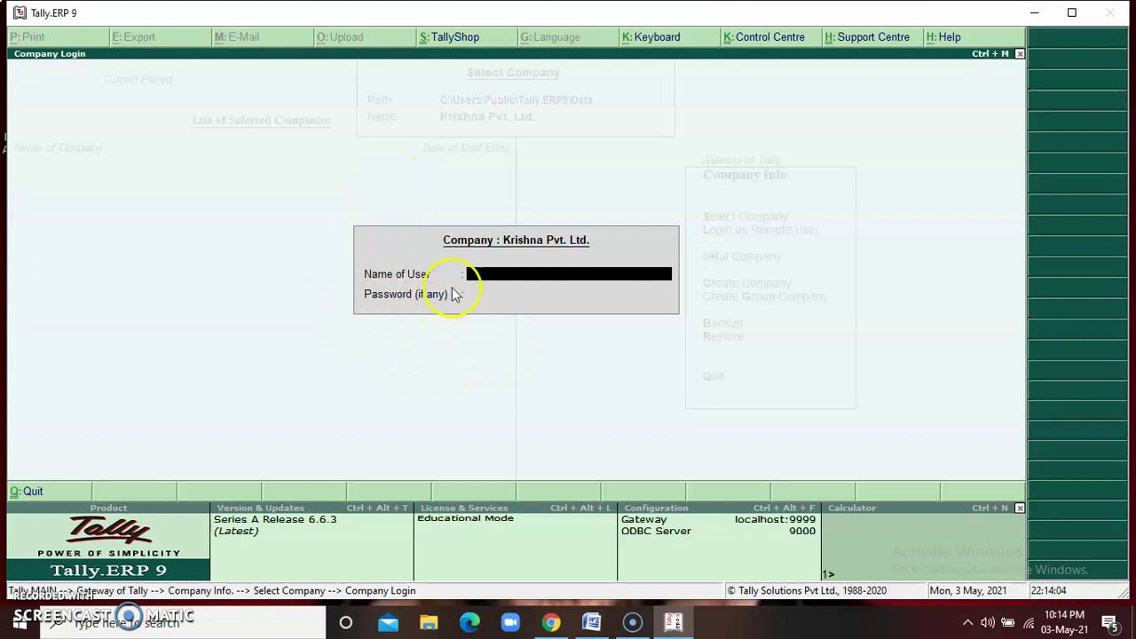
# Log in to Krishna Pvt. Ltd. with user name 'admin' and the admin password
pyautogui.write('admin')
pyautogui.press('Return')
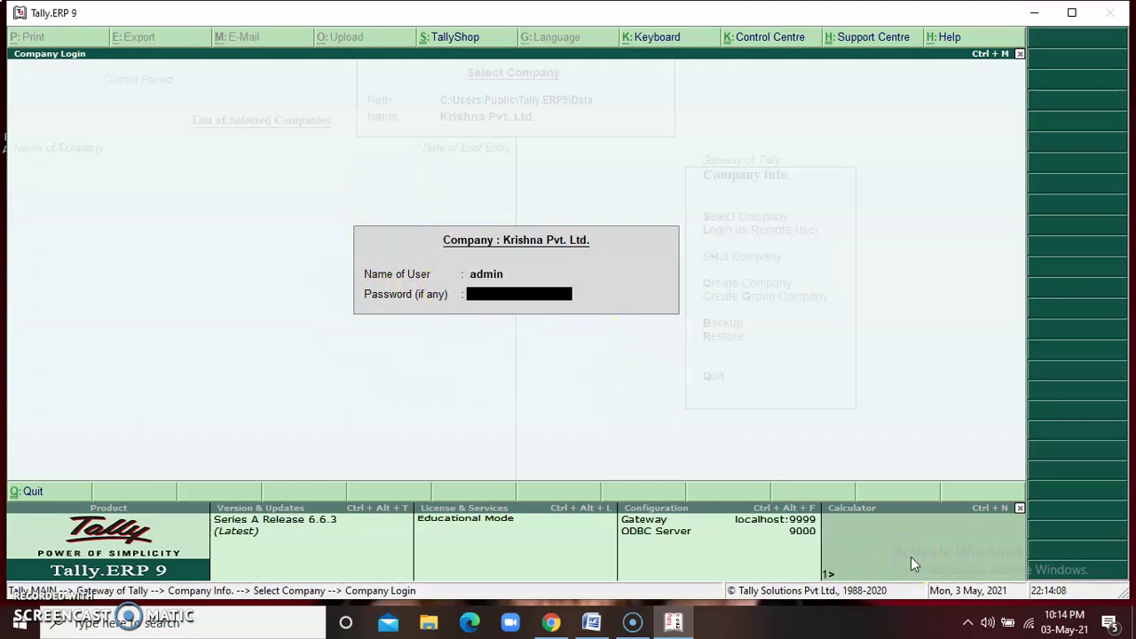
pyautogui.write('*****')
pyautogui.press('Return')
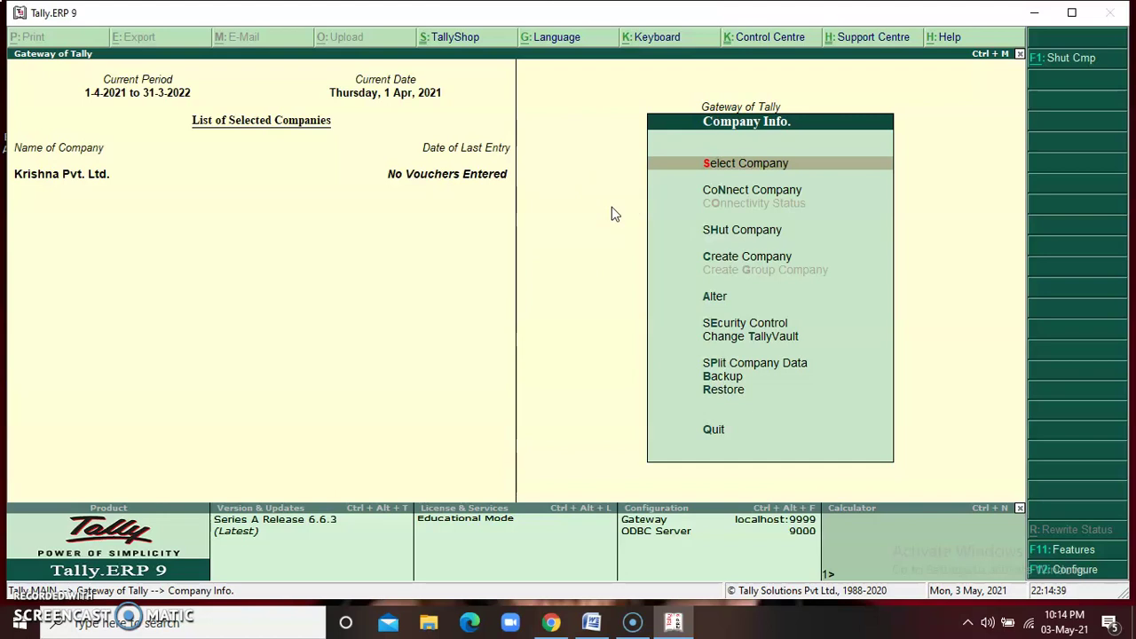
# Bring up the Select Company list and browse past Krishna Pvt. Ltd. to the hidden vault-protected companies
pyautogui.click(610, 207)
pyautogui.press('Return')
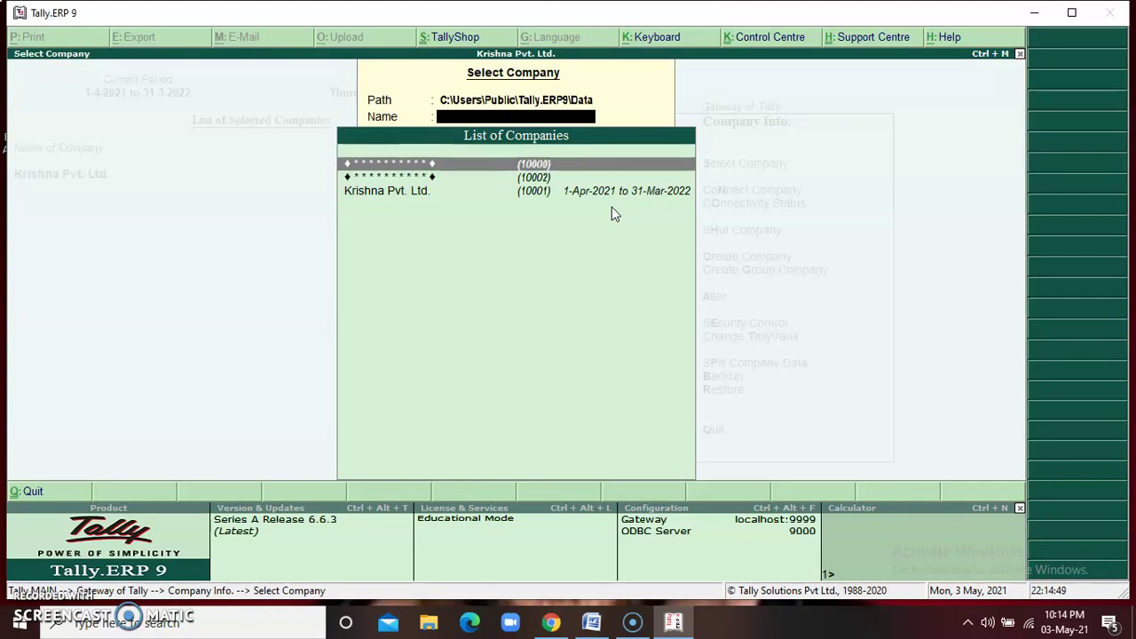
pyautogui.press('Down')
pyautogui.press('Down')
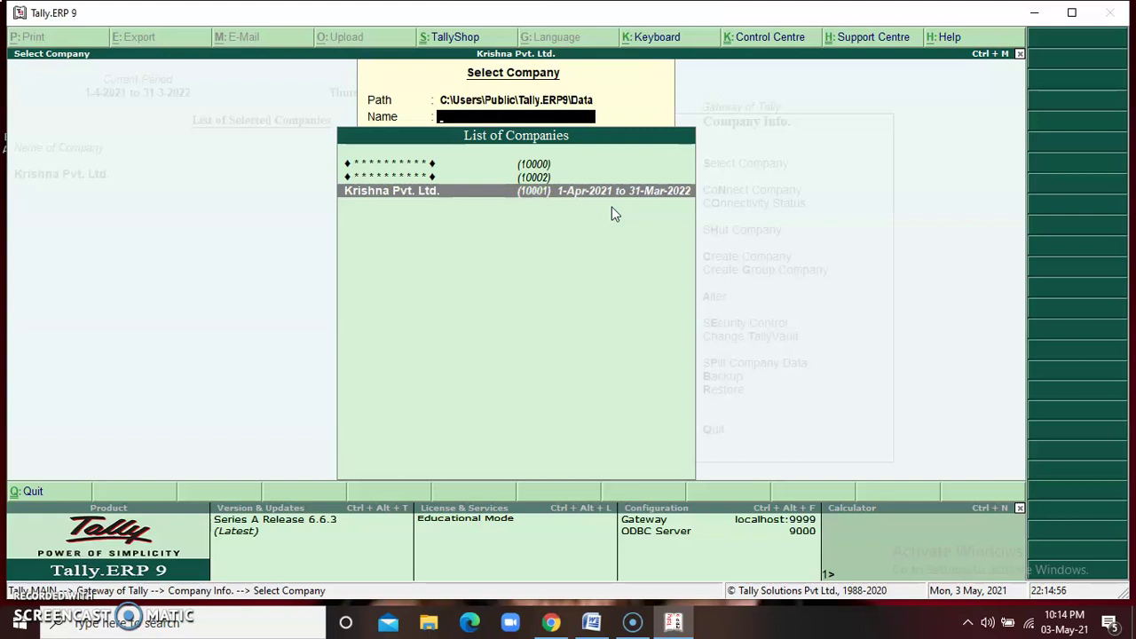
pyautogui.press('Up')
pyautogui.press('Up')
pyautogui.press('Down')
pyautogui.press('Up')
pyautogui.press('Down')
pyautogui.press('Up')
pyautogui.press('Down')
pyautogui.press('Up')
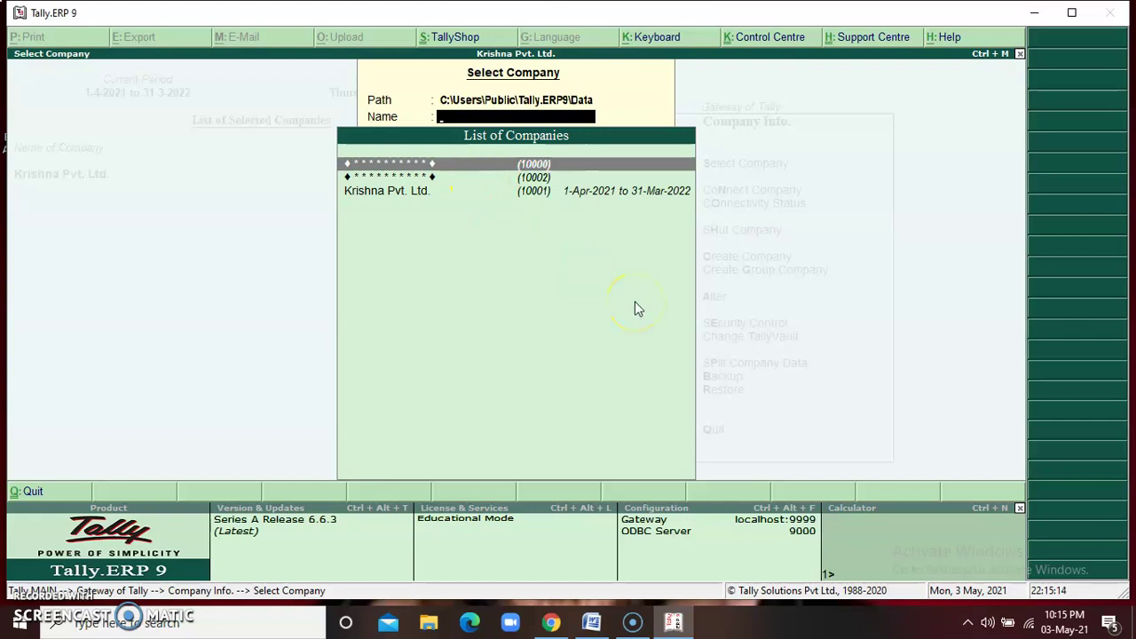
# Open the hidden company 10002 so its TallyVault password is requested
pyautogui.press('Down')
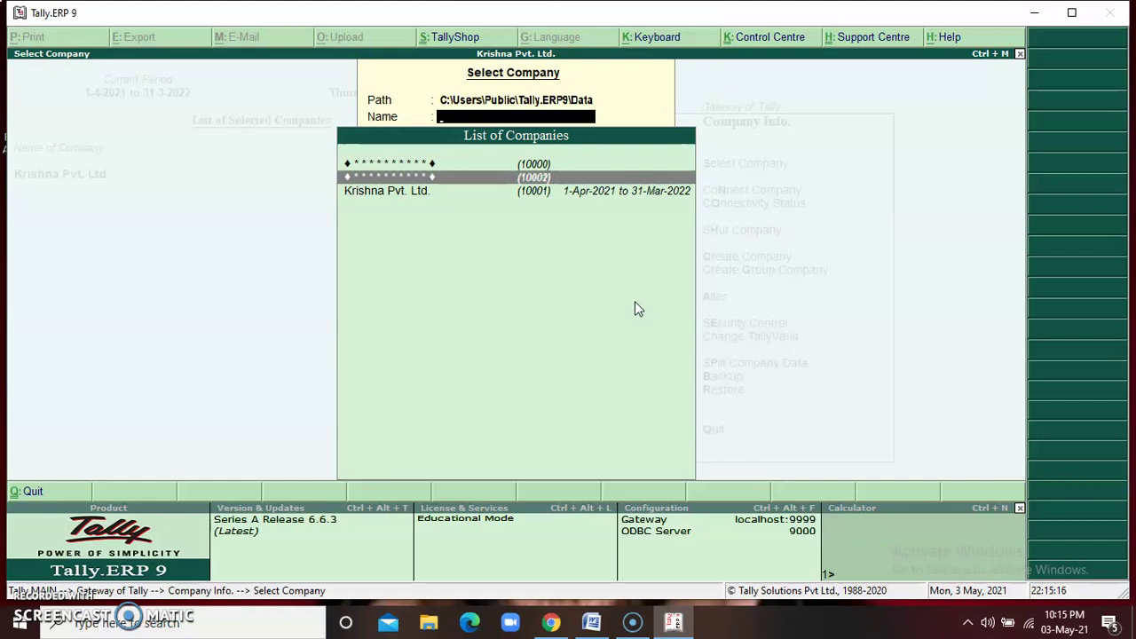
pyautogui.press('Up')
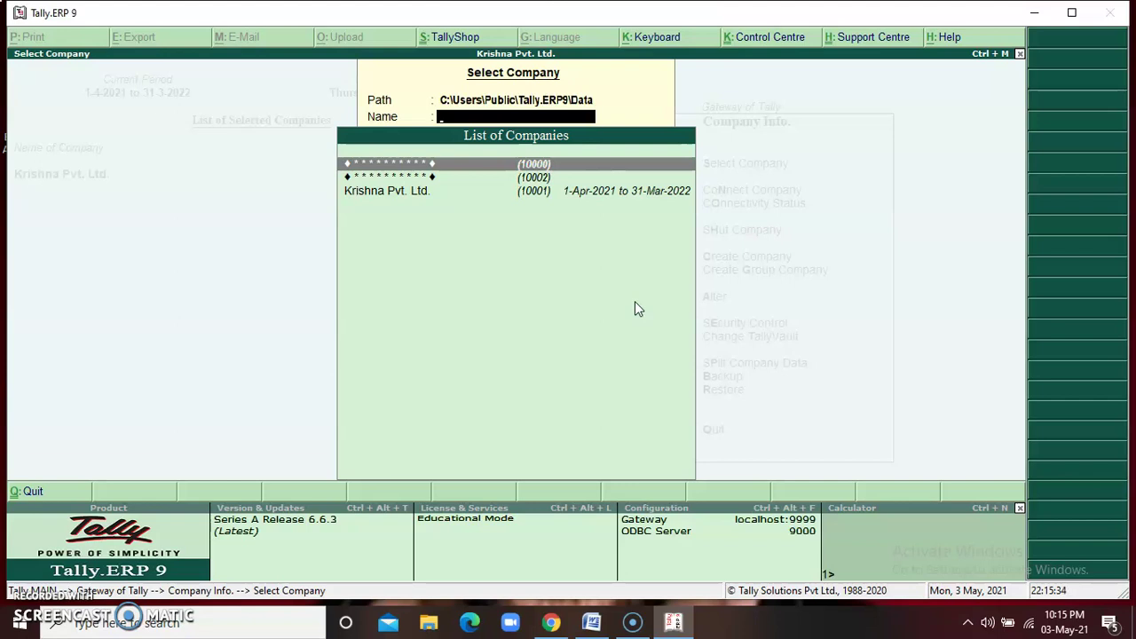
pyautogui.press('Down')
pyautogui.press('Up')
pyautogui.press('Down')
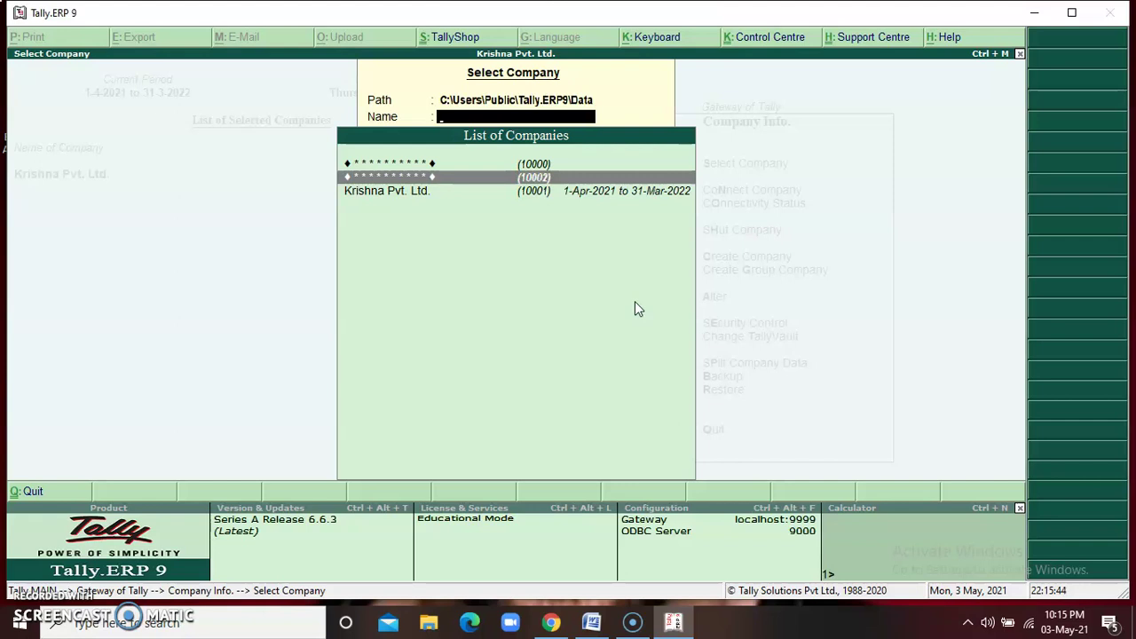
pyautogui.press('Return')
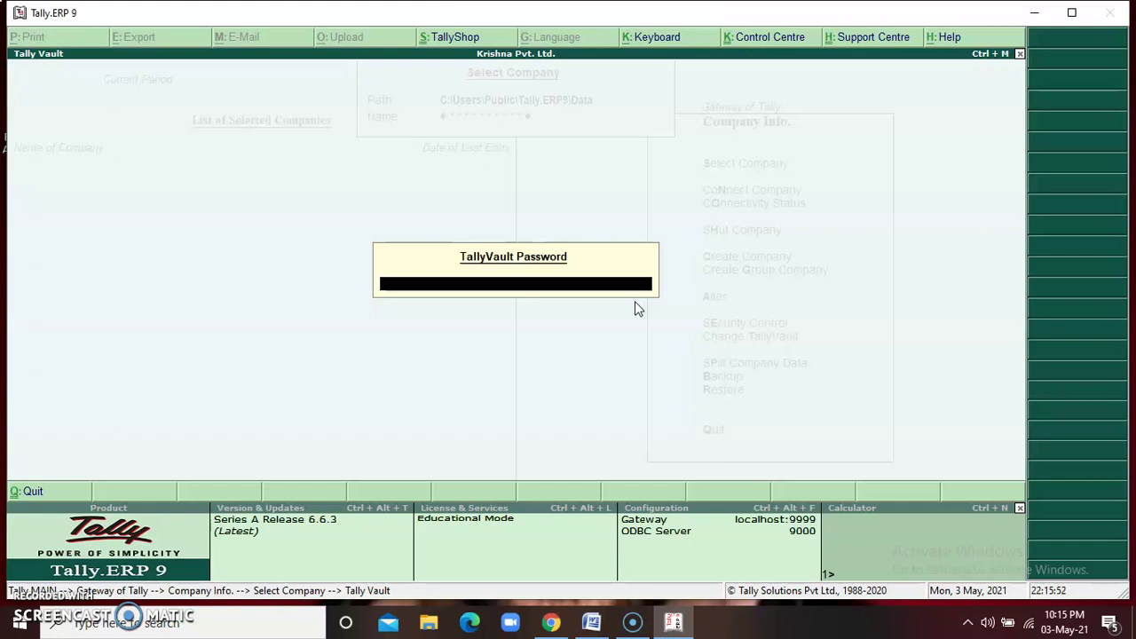
# Enter the TallyVault password for company 10002 to open Radhika Textiles Pvt. Ltd
pyautogui.write('*')
pyautogui.press('Return')
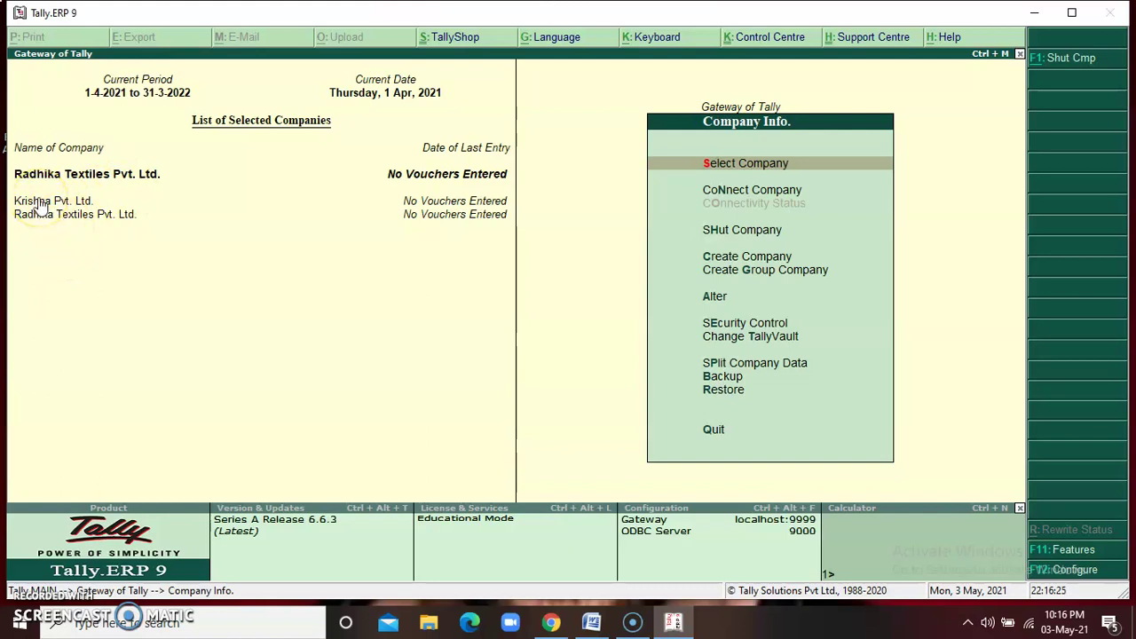
# Shut Krishna Pvt. Ltd., then bring up the Shut Company list again for Radhika Textiles Pvt. Ltd
pyautogui.click(37, 201)
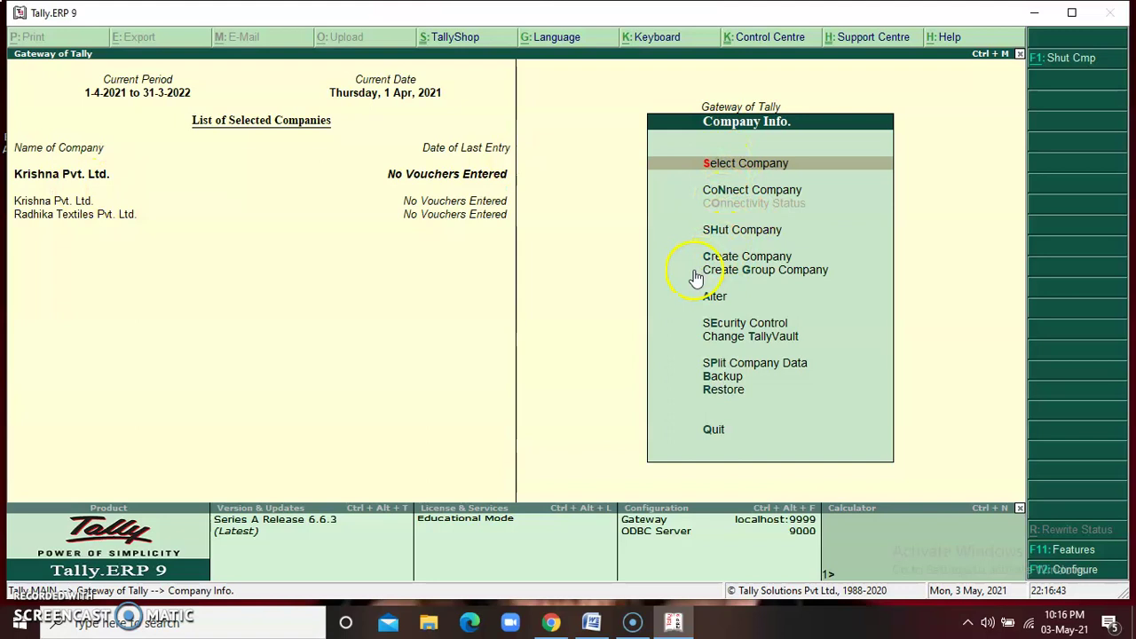
pyautogui.press('Down')
pyautogui.press('Down')
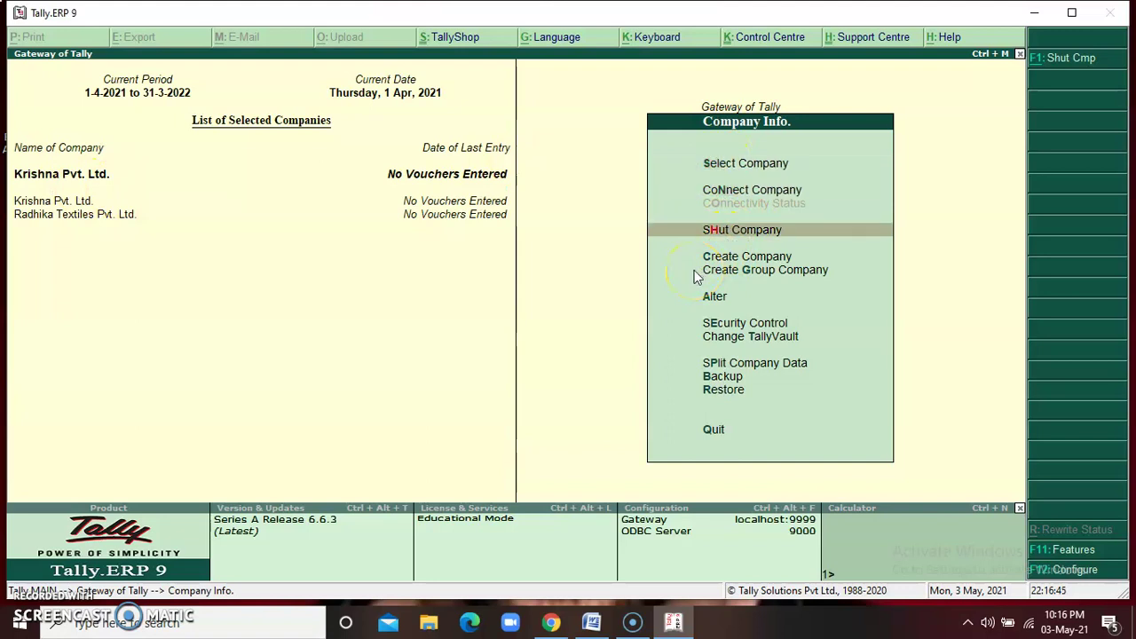
pyautogui.press('Return')
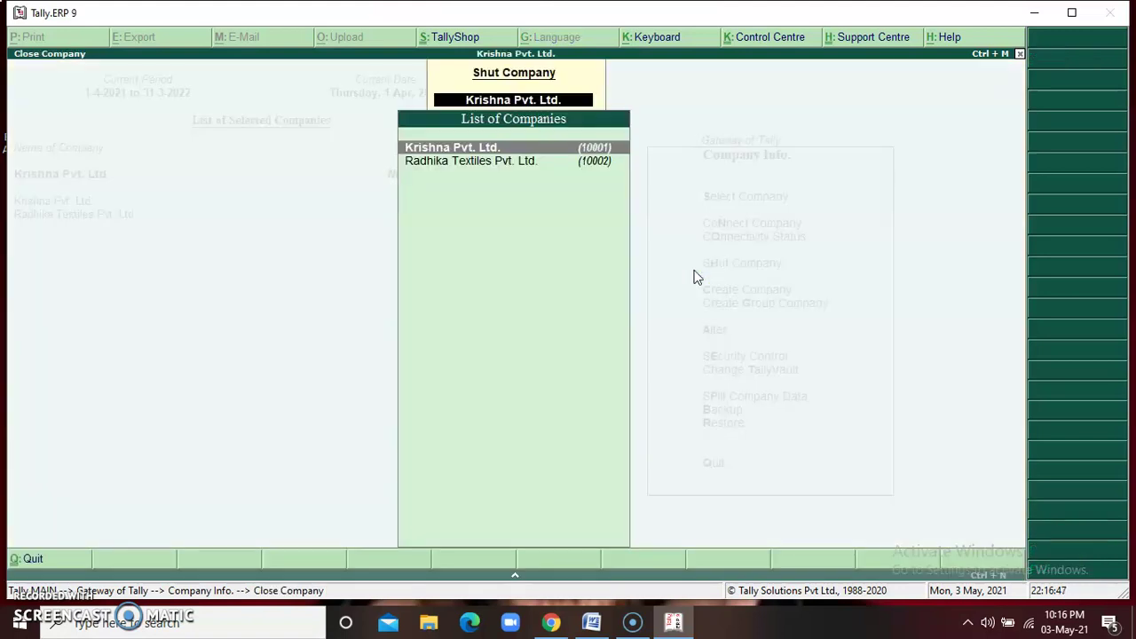
pyautogui.press('Return')
pyautogui.press('Return')
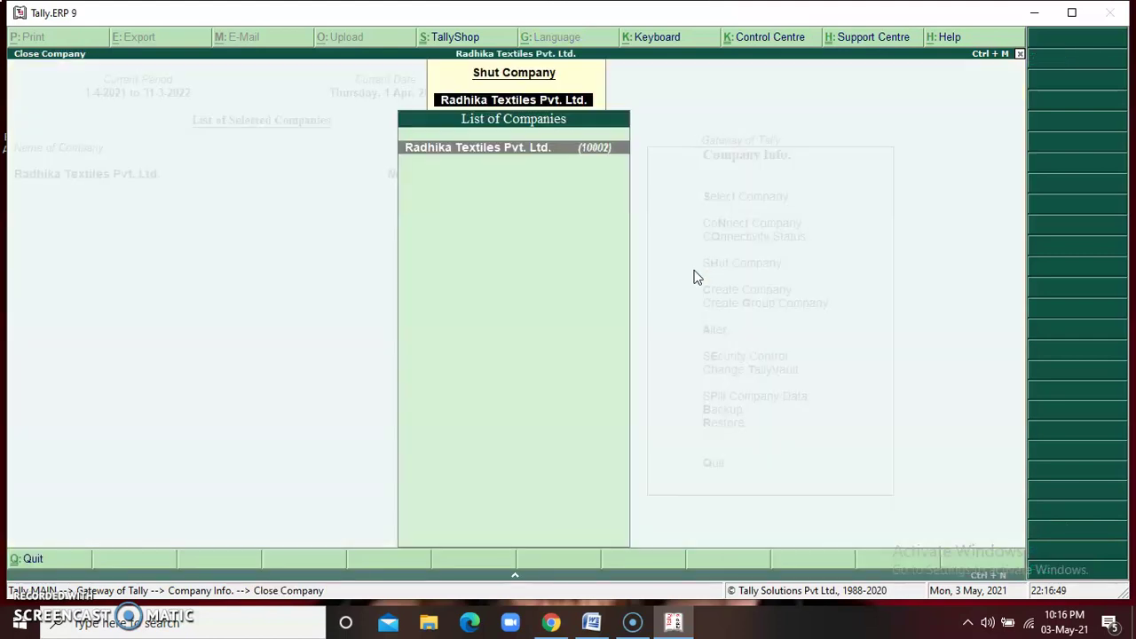
pyautogui.press('Return')
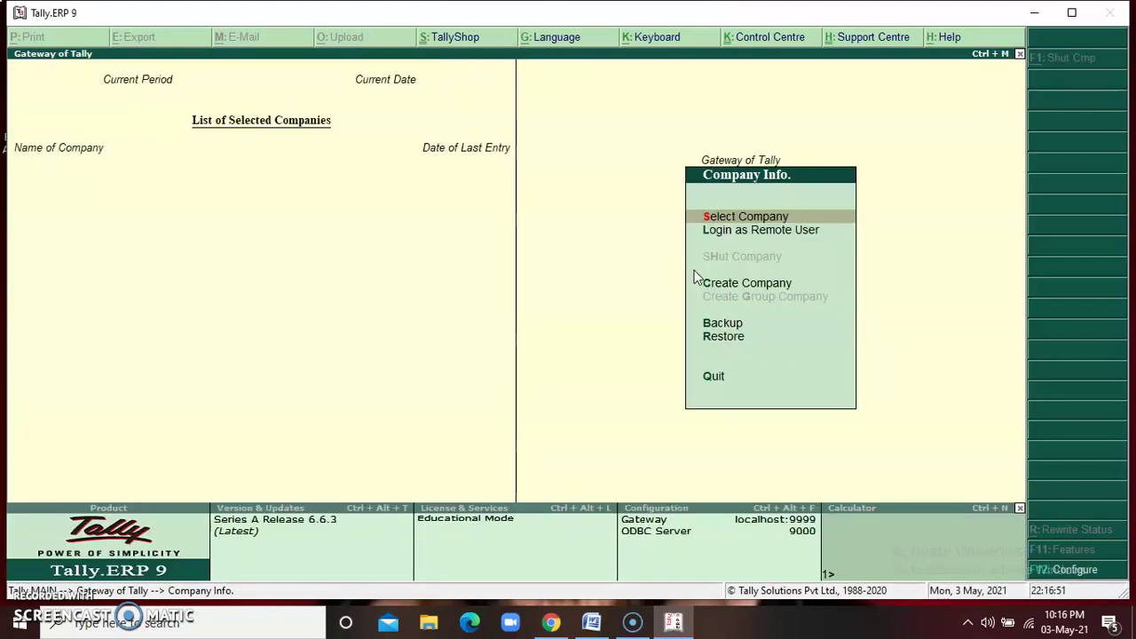